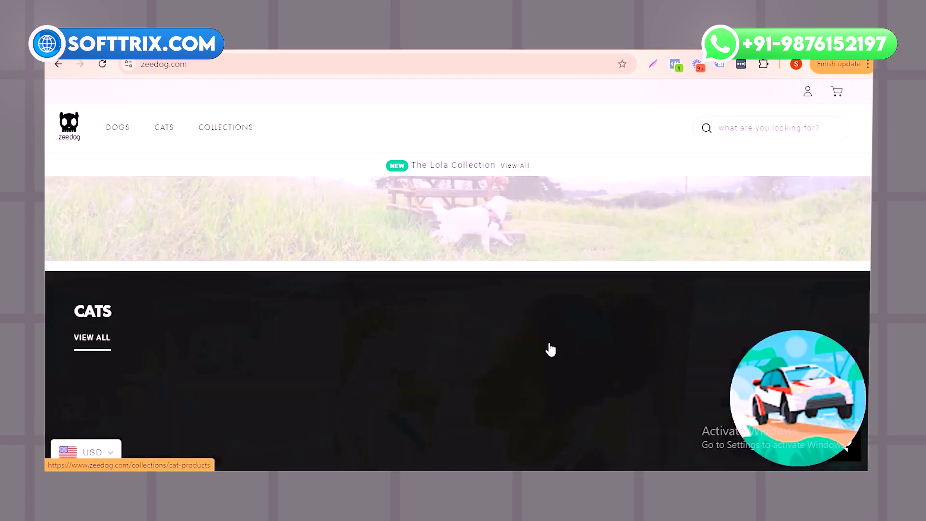
- Open the brand's Facebook page from the Zee.Dog website footer and copy the page name
scroll(553, 348, "up", 2)
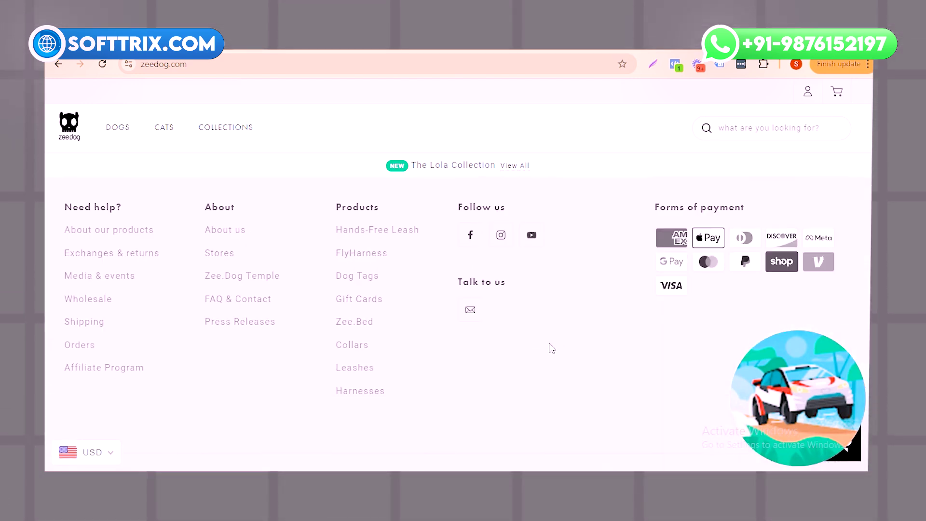
left_click(469, 249)
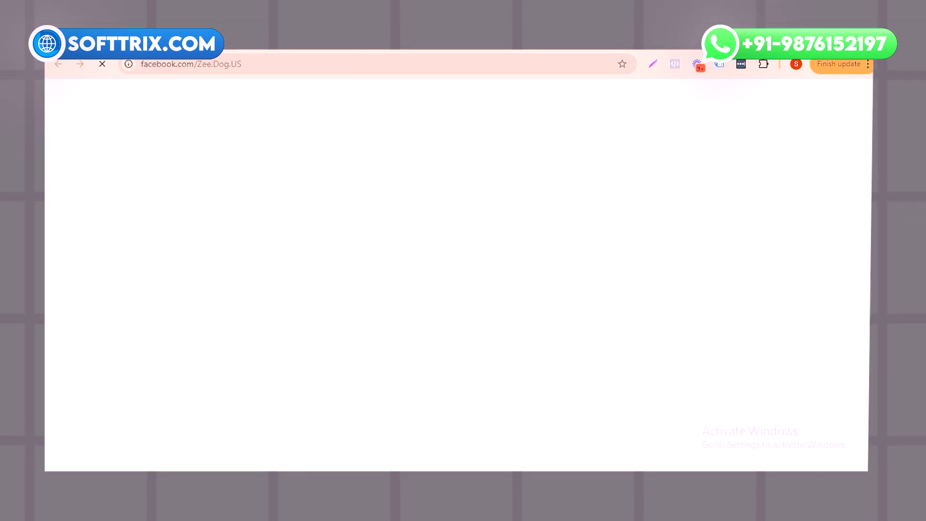
right_click(295, 50)
left_click(311, 159)
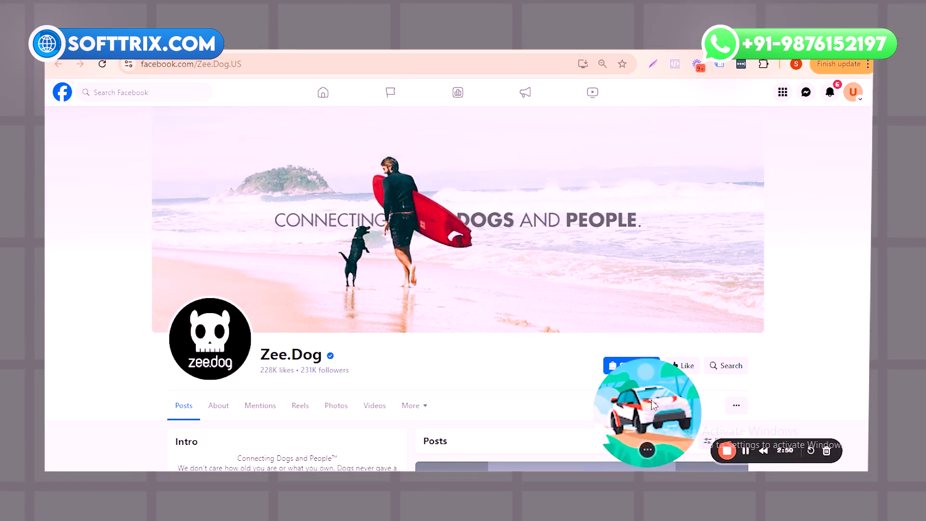
left_click_drag(266, 353, 321, 357)
key("ctrl+c")
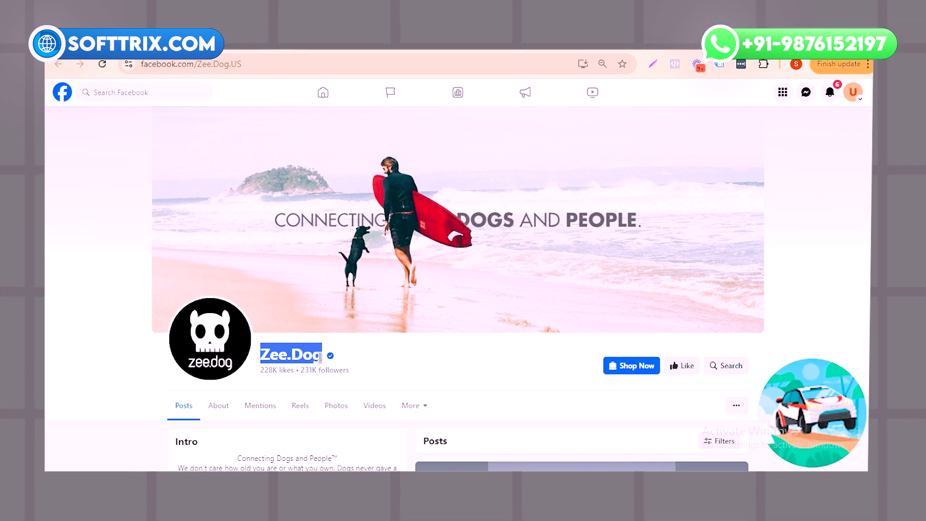
- Search Google for "fb ads library" in a new browser tab and open the Ad Library - Facebook result
key("ctrl+t")
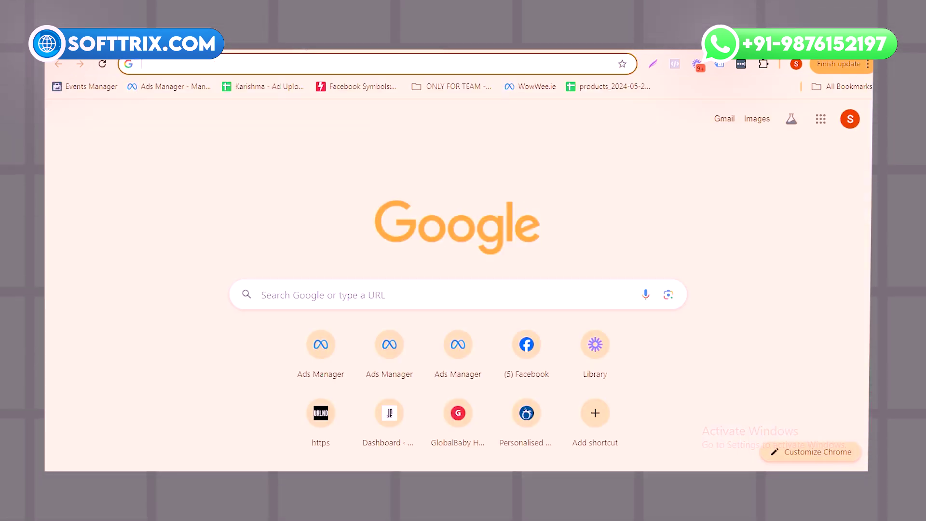
type("fb ads library")
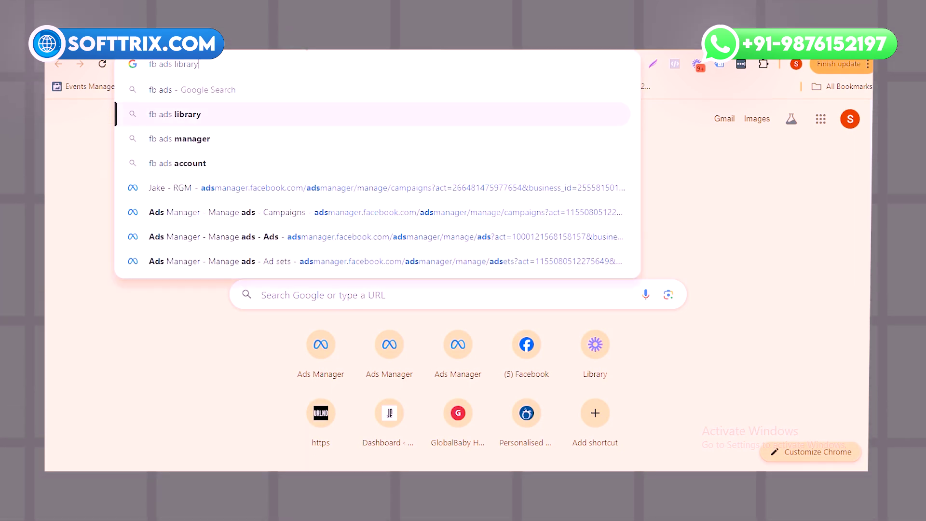
key("Return")
right_click(304, 36)
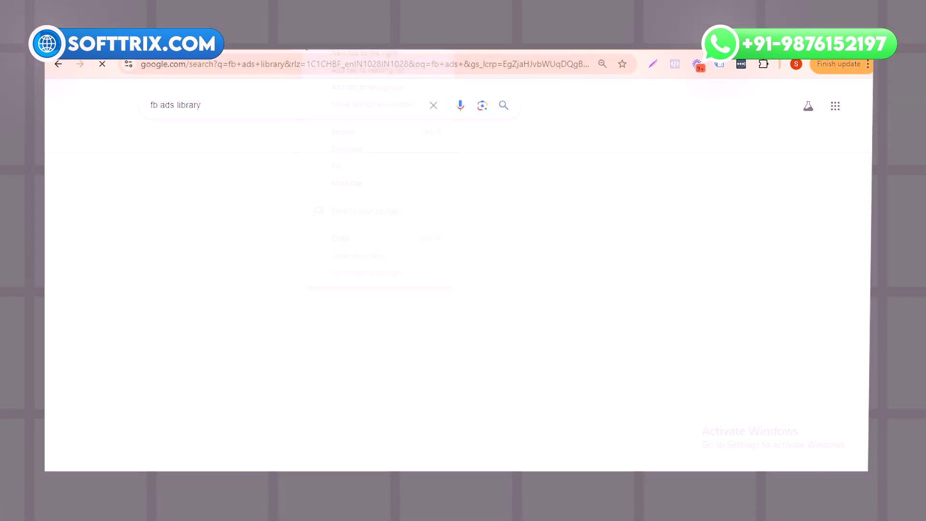
left_click(343, 149)
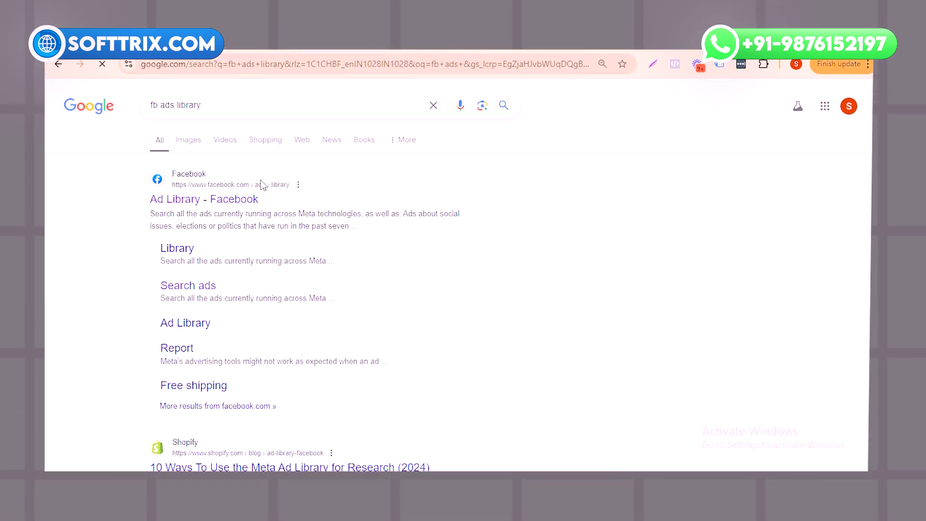
left_click(176, 208)
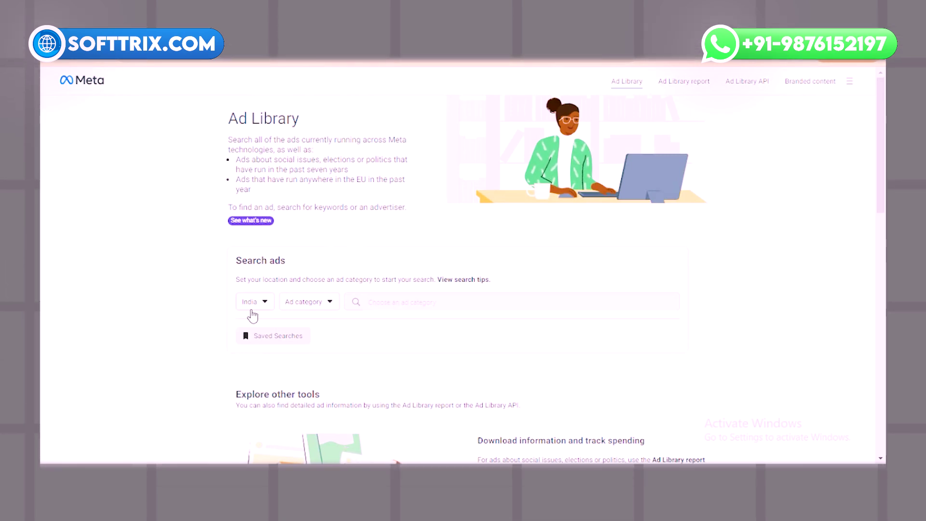
- Set the Ad Library search location to United States and the ad category to All ads
left_click(251, 307)
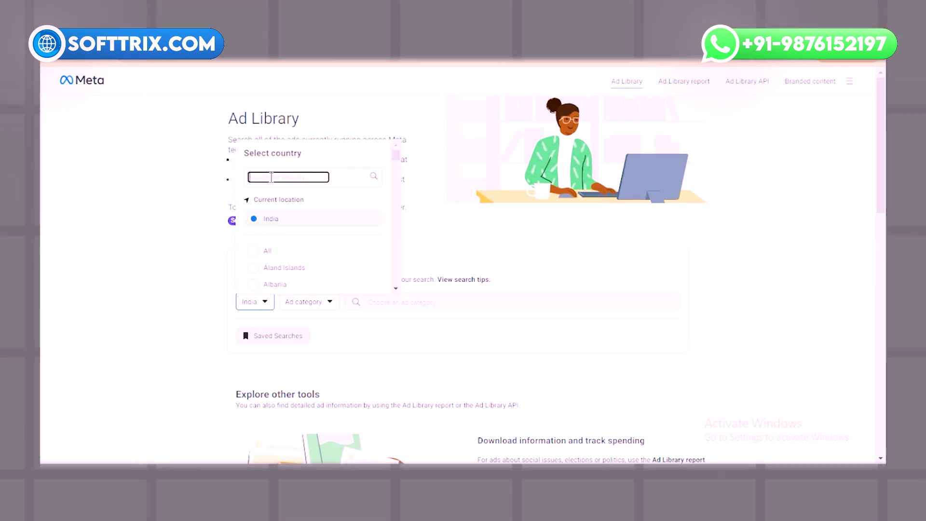
type("united")
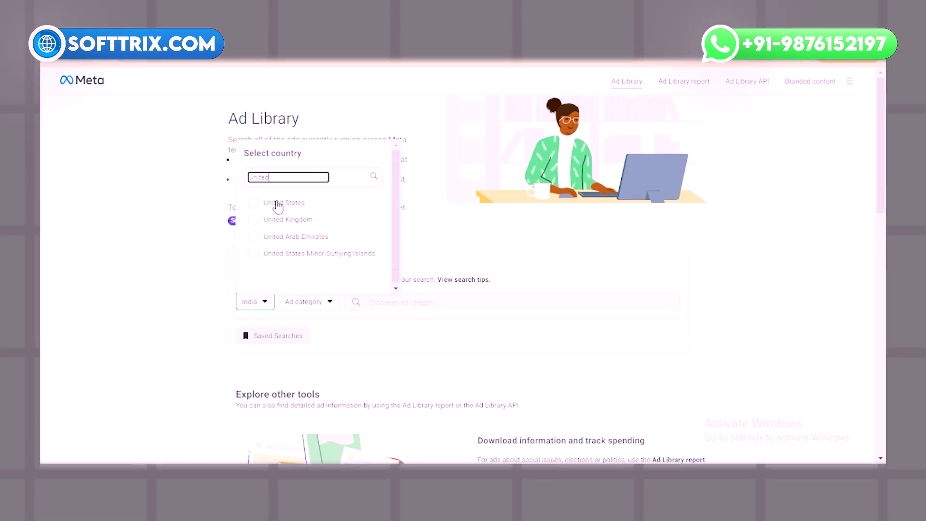
left_click(278, 203)
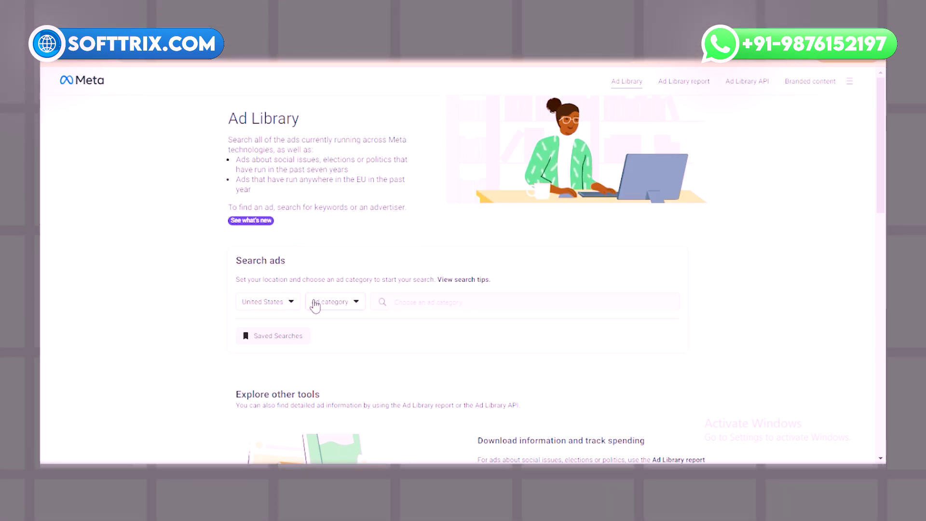
left_click(315, 304)
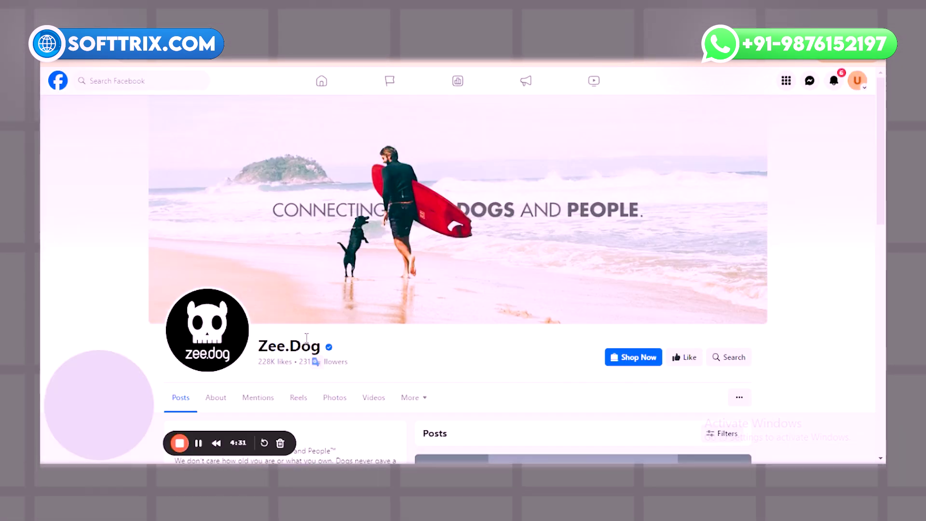
- Copy the Zee.Dog name from its Facebook page, search it in the Ad Library, and open the verified Zee.Dog advertiser
left_click_drag(259, 346, 303, 350)
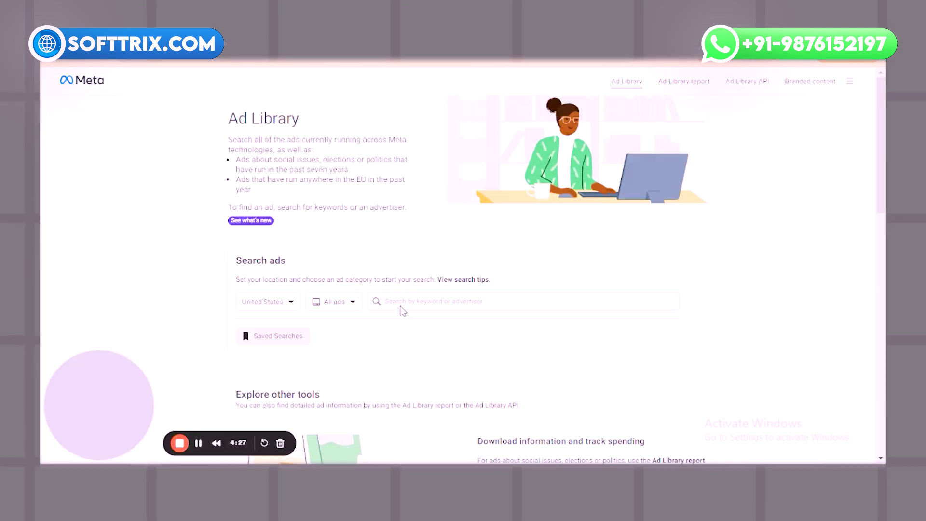
left_click(401, 303)
key("ctrl+v")
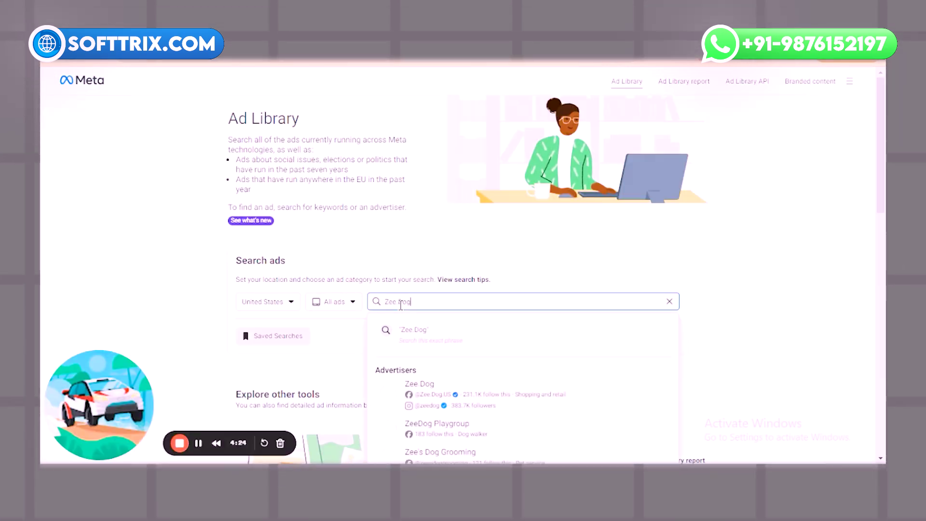
scroll(416, 391, "down", 3)
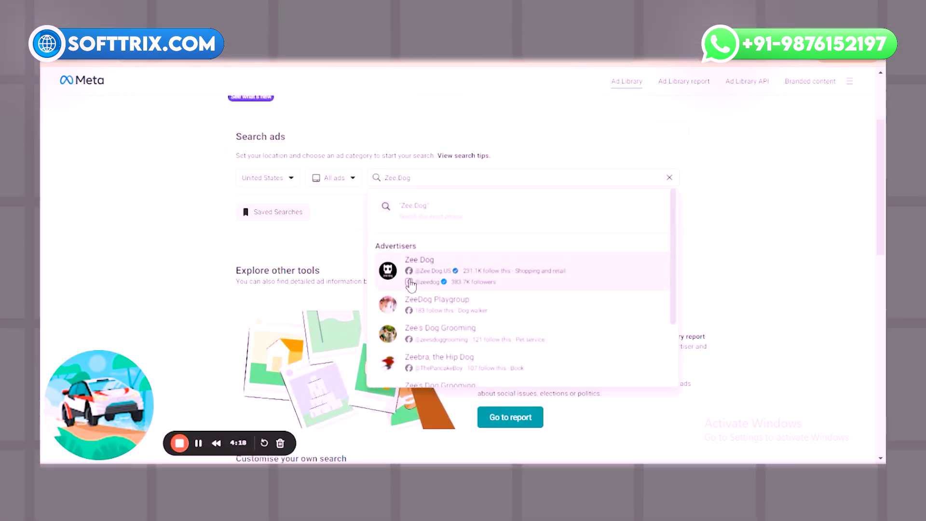
left_click(411, 284)
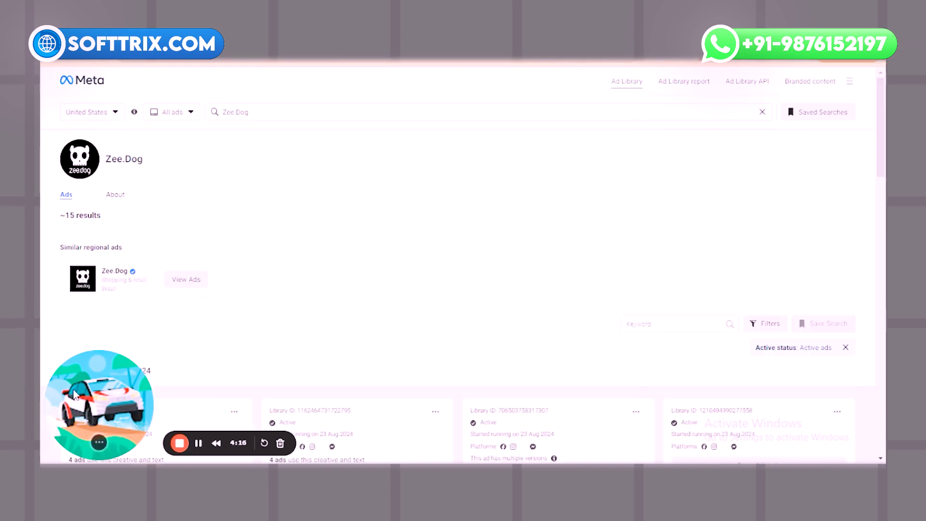
- Examine Zee.Dog's active ads by launch month, including their primary texts, creatives and the March 2024 carousel
scroll(269, 337, "down", 5)
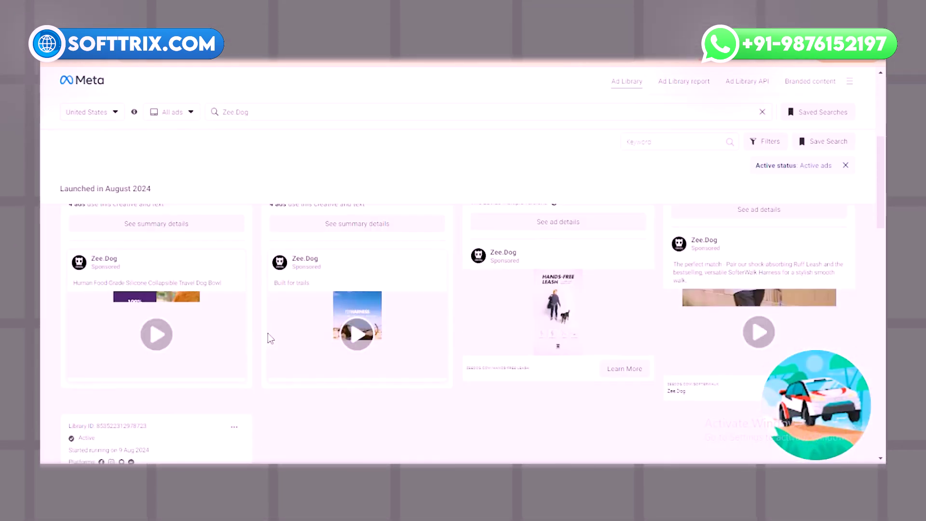
scroll(203, 347, "up", 3)
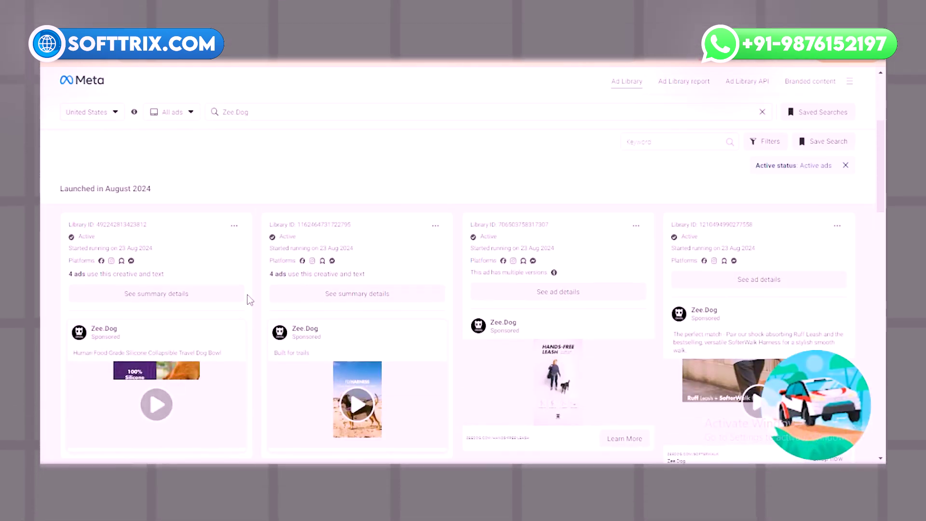
scroll(250, 300, "down", 6)
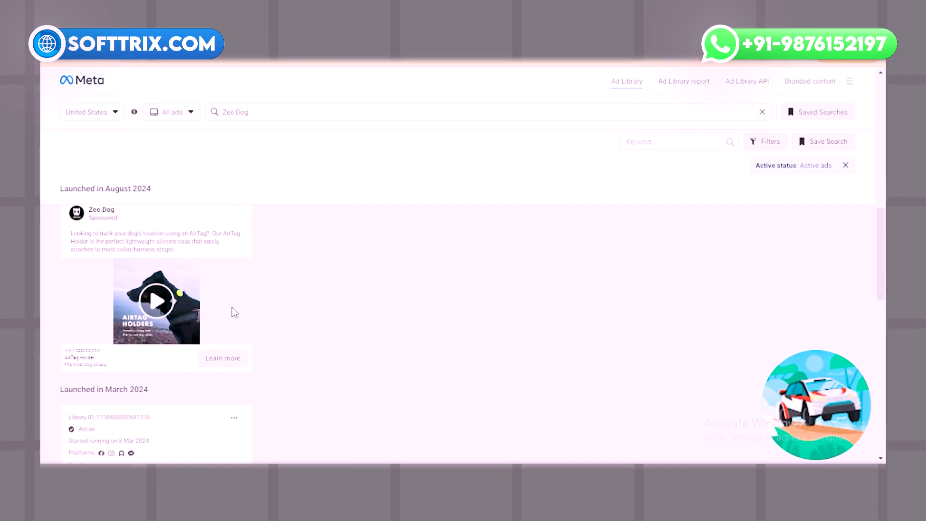
scroll(232, 315, "down", 4)
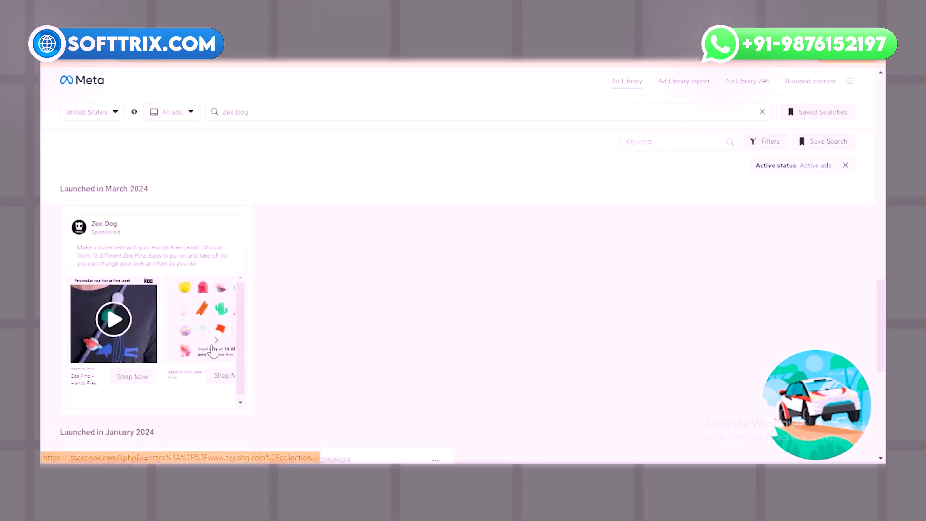
left_click(213, 348)
scroll(213, 349, "up", 10)
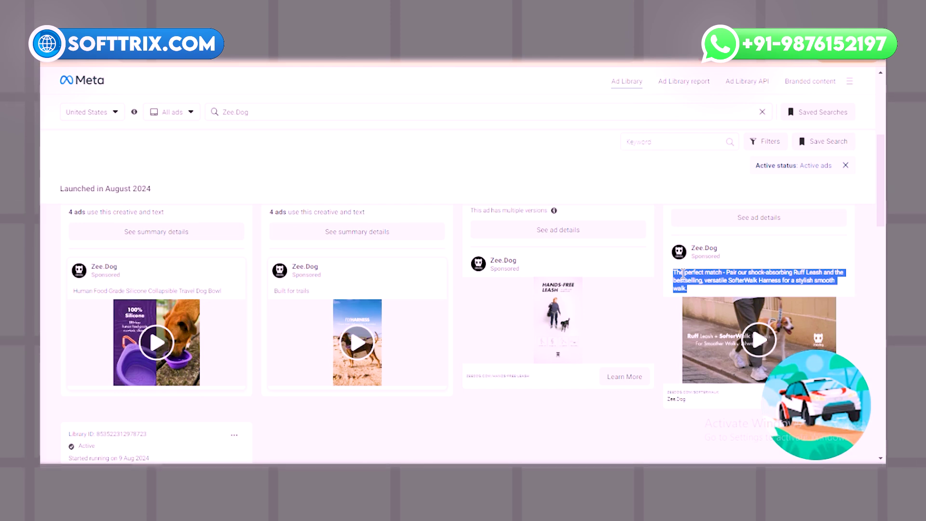
scroll(188, 381, "down", 4)
scroll(145, 347, "up", 3)
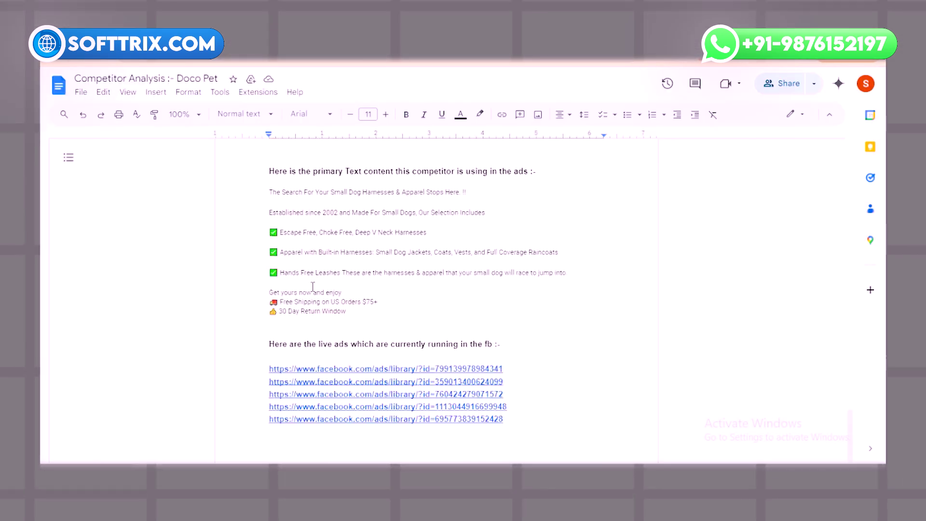
- Review the Zee.Dog section of the Competitor Analysis document in Google Docs and highlight its SofterWalk Harness primary text
scroll(434, 289, "down", 3)
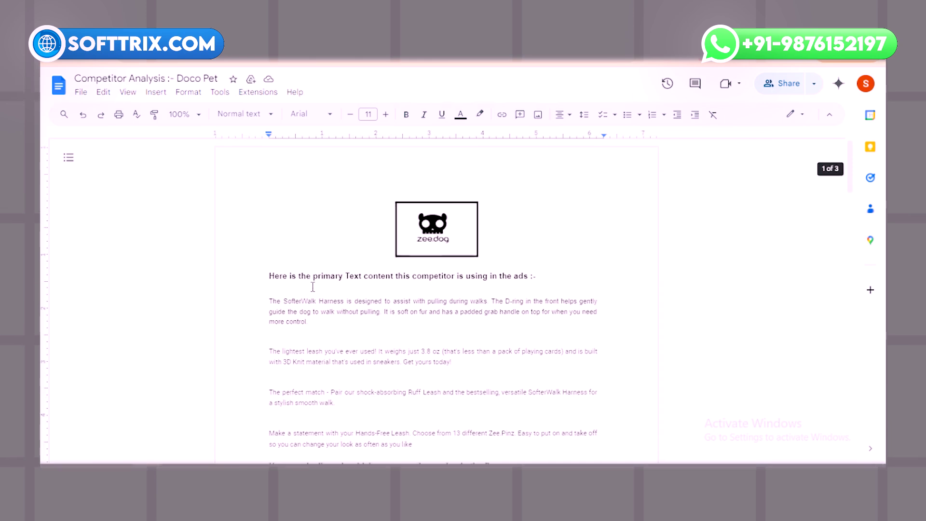
scroll(313, 287, "down", 1)
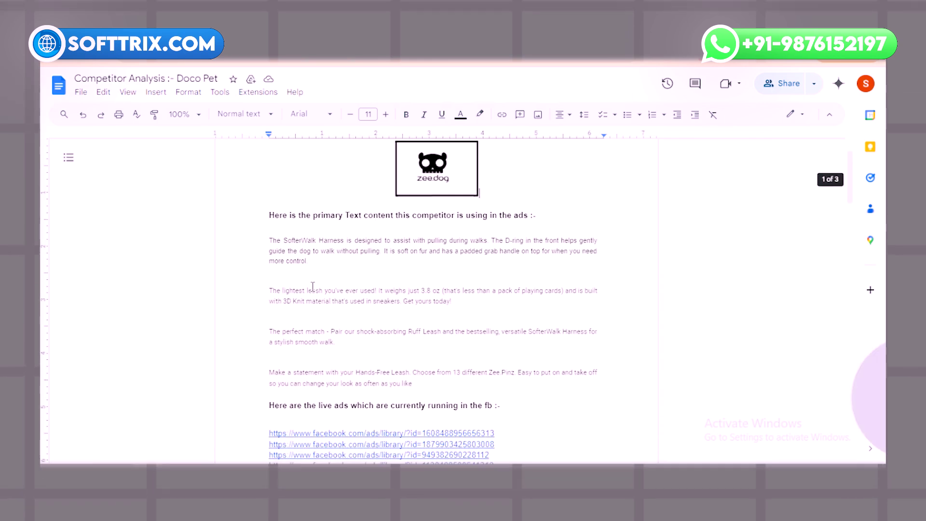
triple_click(309, 261)
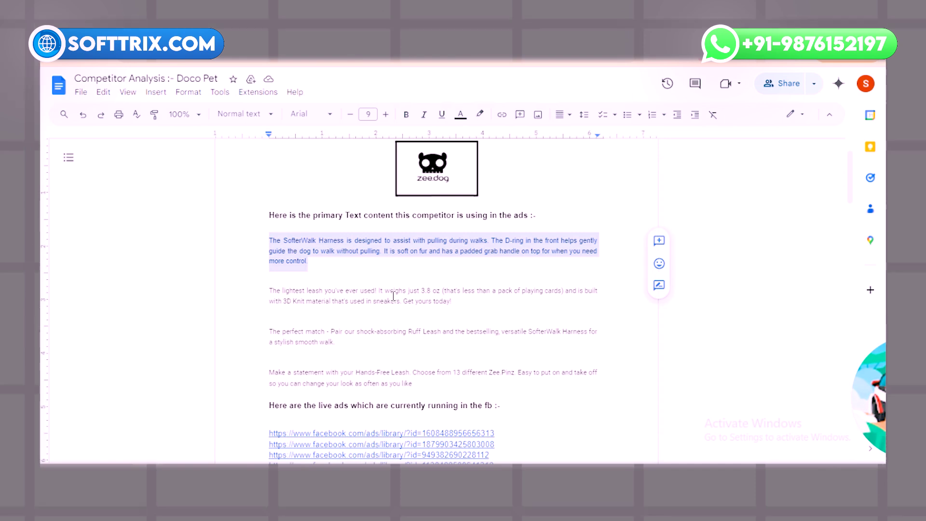
scroll(393, 296, "down", 2)
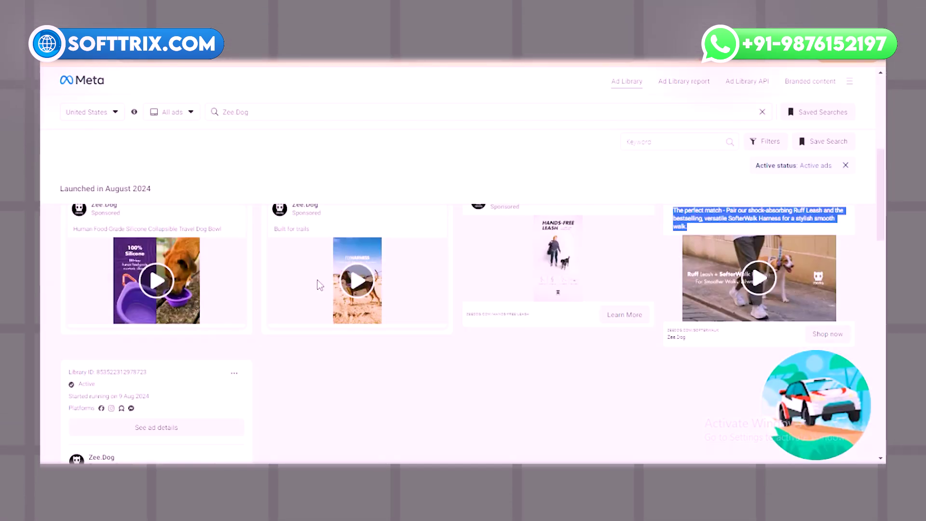
- Return to the Ad Library and copy the link of the second Zee.Dog ad launched in August 2024
scroll(320, 285, "up", 1)
left_click(434, 288)
left_click(363, 359)
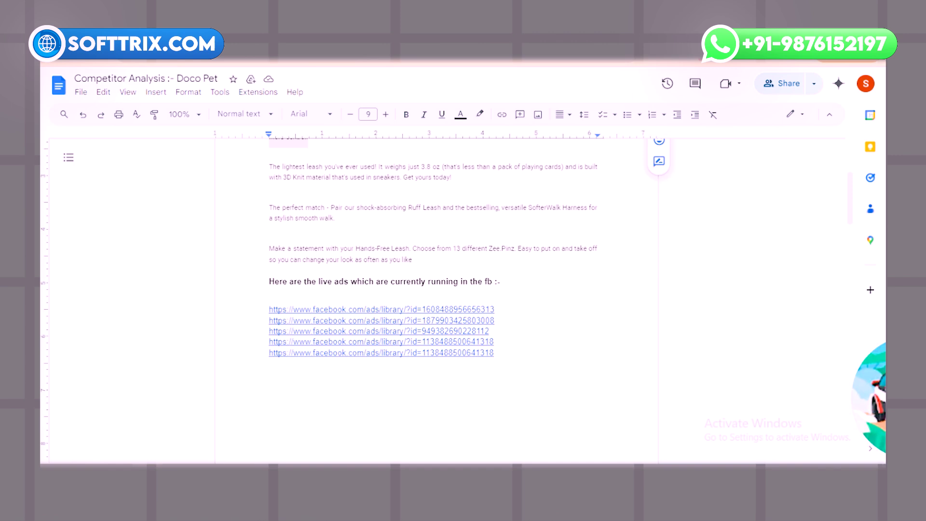
- Review the primary texts and live ad links recorded for Zee.Dog, Ruffwear and Gooby in the Competitor Analysis document
scroll(437, 260, "up", 5)
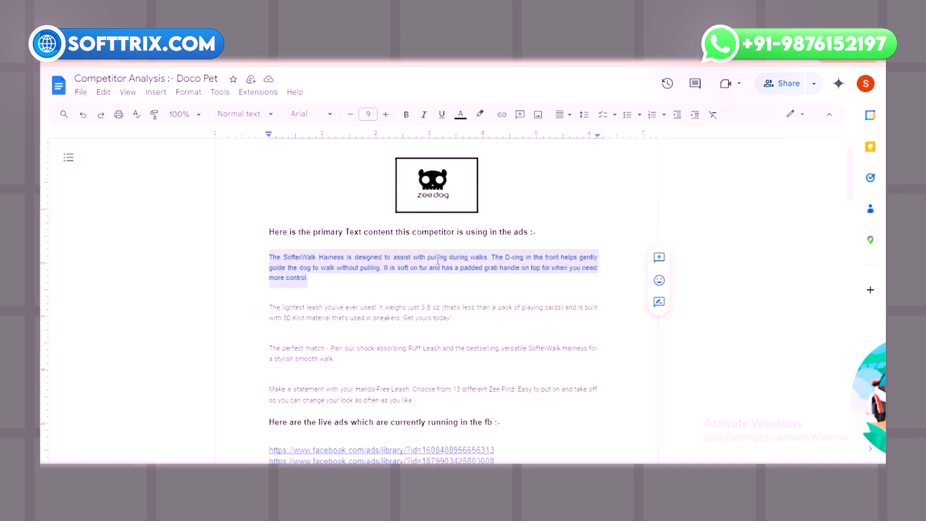
scroll(437, 260, "down", 6)
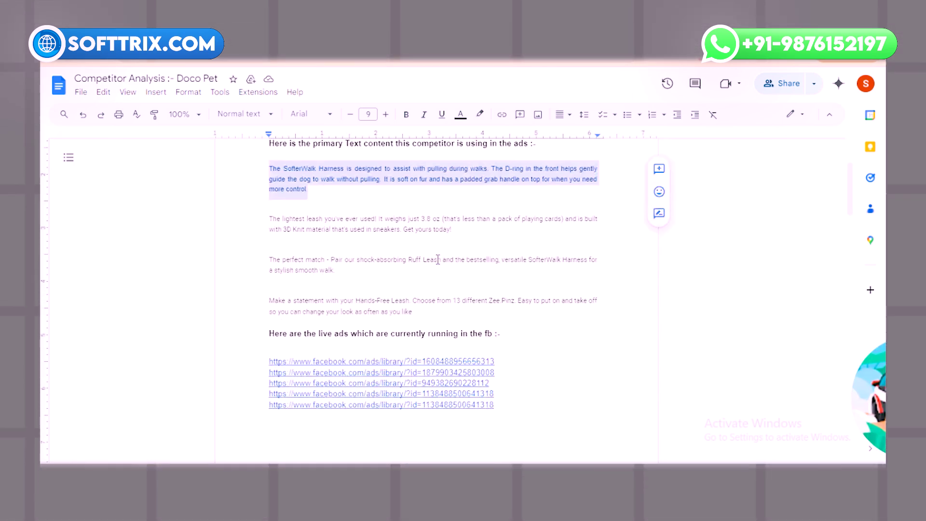
scroll(437, 260, "down", 8)
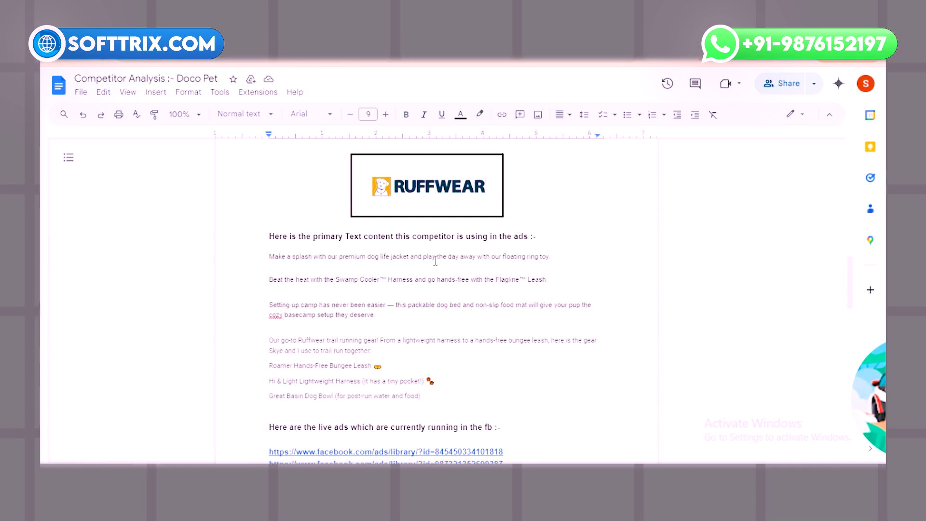
scroll(435, 261, "down", 10)
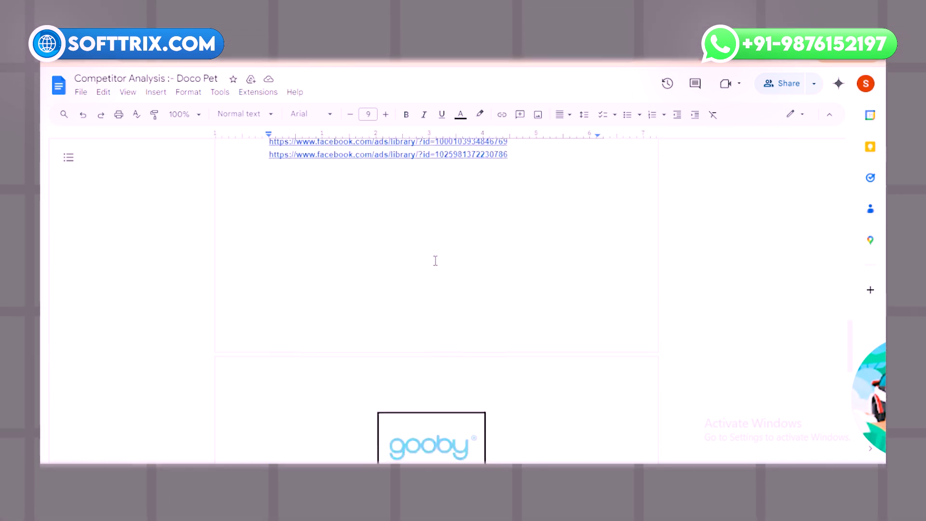
scroll(436, 261, "up", 20)
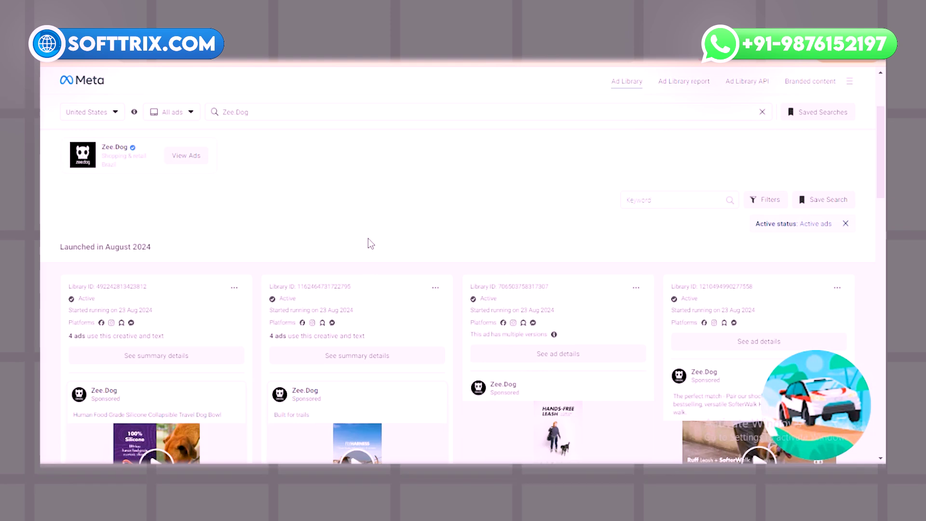
- Clear the Zee.Dog search term and check the available country options for the ad search
scroll(262, 228, "up", 3)
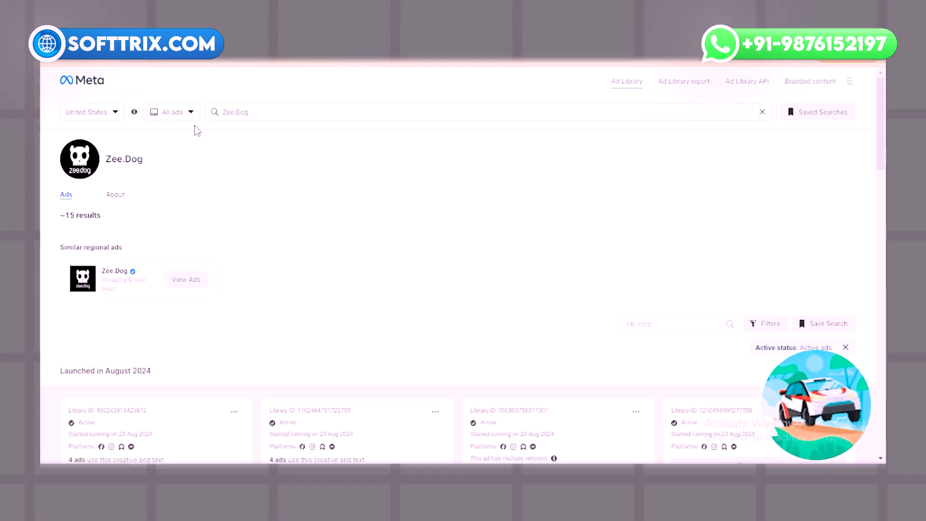
left_click(235, 112)
key("BackSpace")
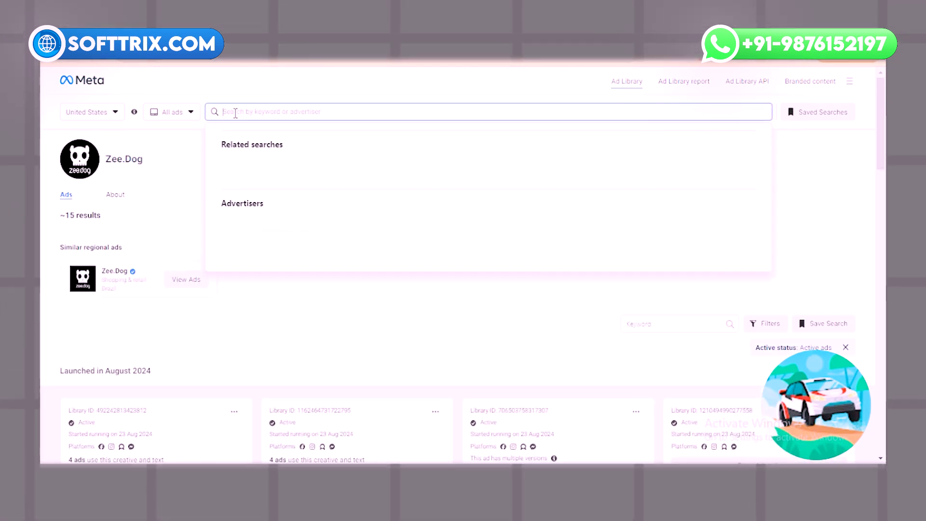
left_click(116, 114)
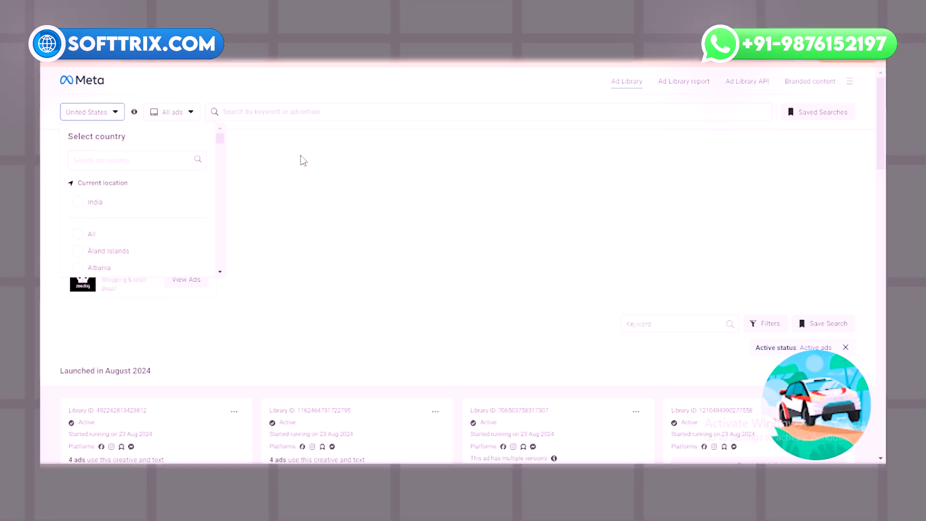
left_click(210, 159)
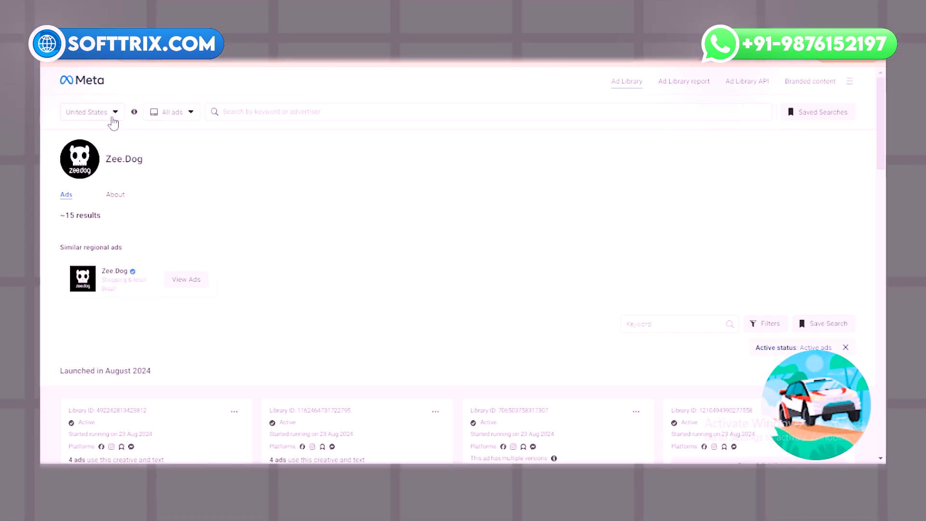
- Enter "dog harness" as the advertiser search keyword for all ads in the United States
left_click(268, 112)
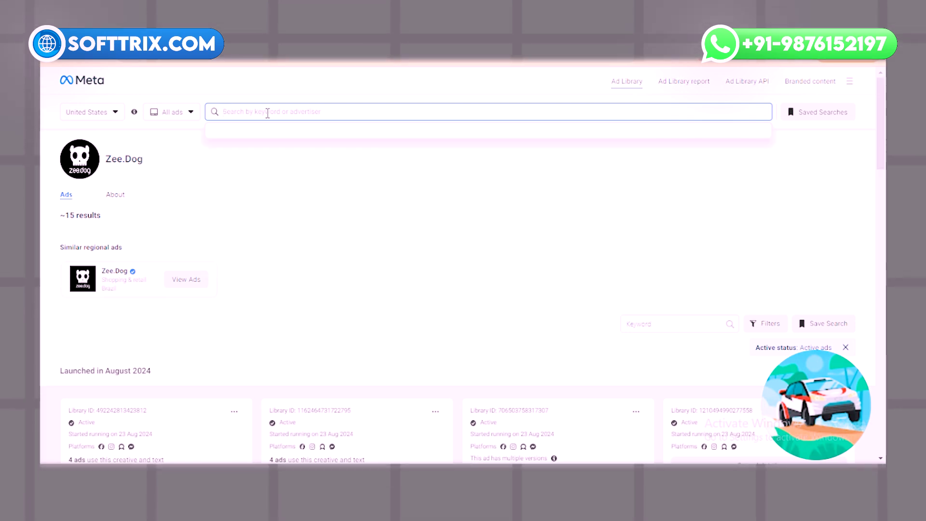
type("do")
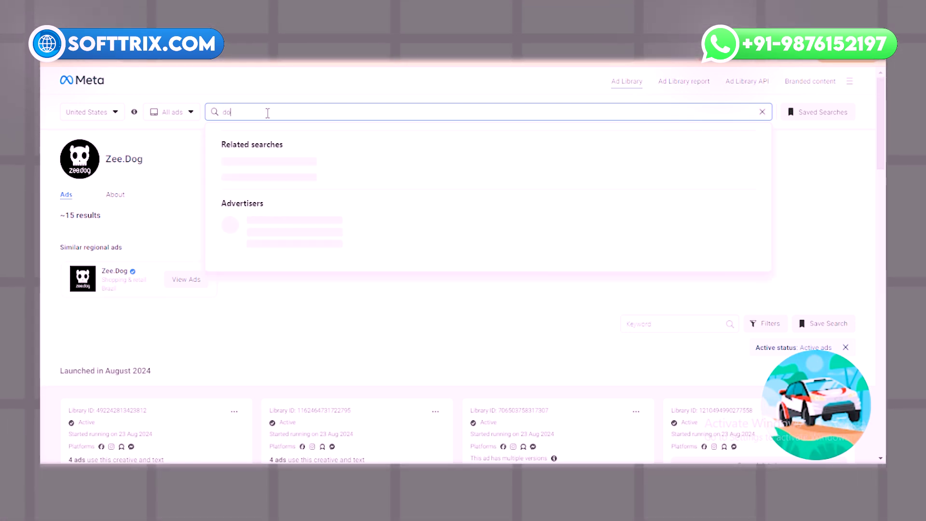
type("g")
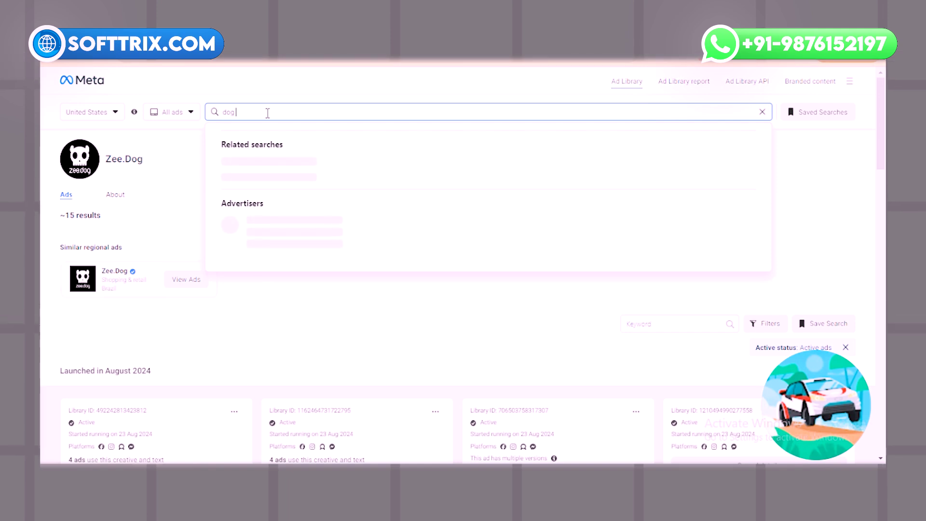
type(" harn")
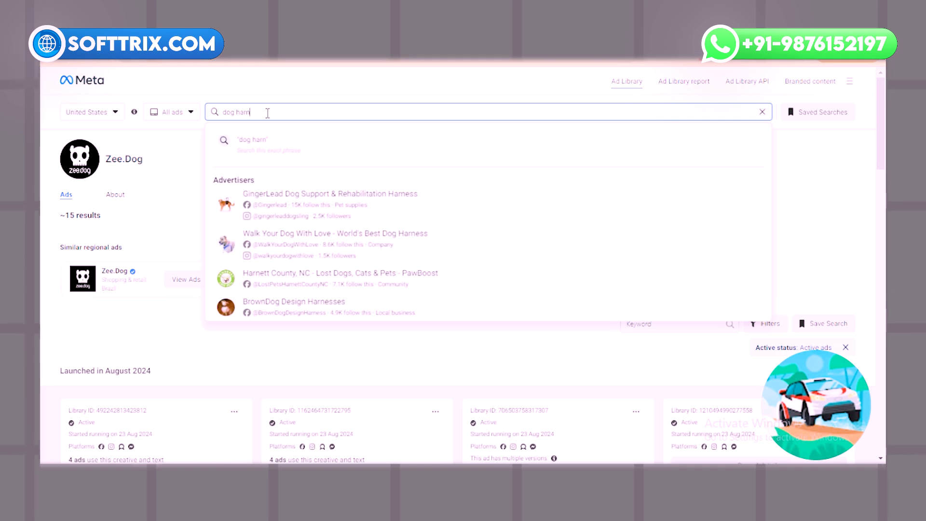
type("s")
type("ess")
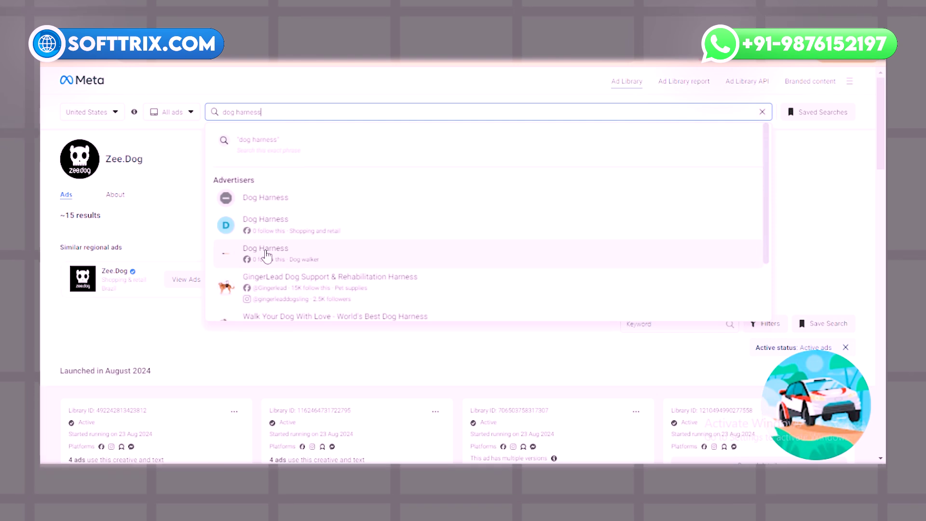
- Examine the advertisers suggested for the dog harness keyword, including their page categories and follower counts
scroll(267, 254, "down", 1)
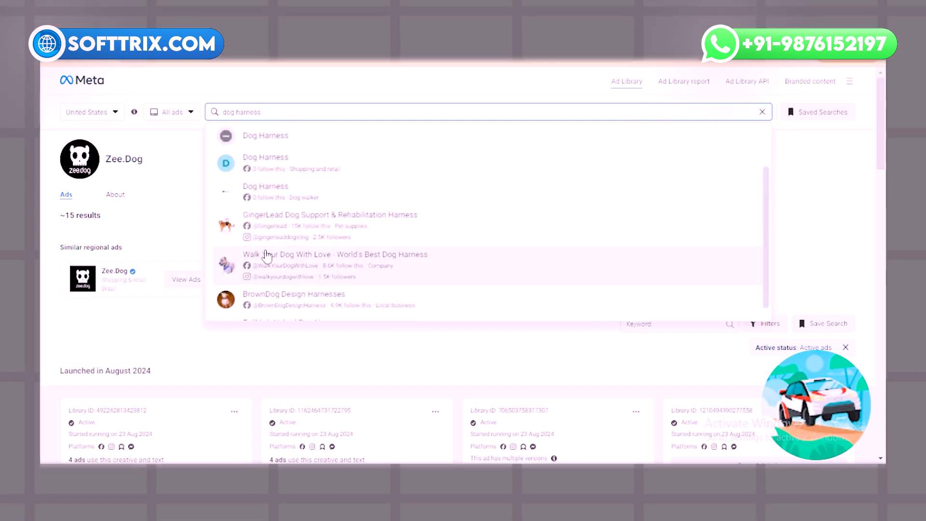
scroll(267, 254, "up", 1)
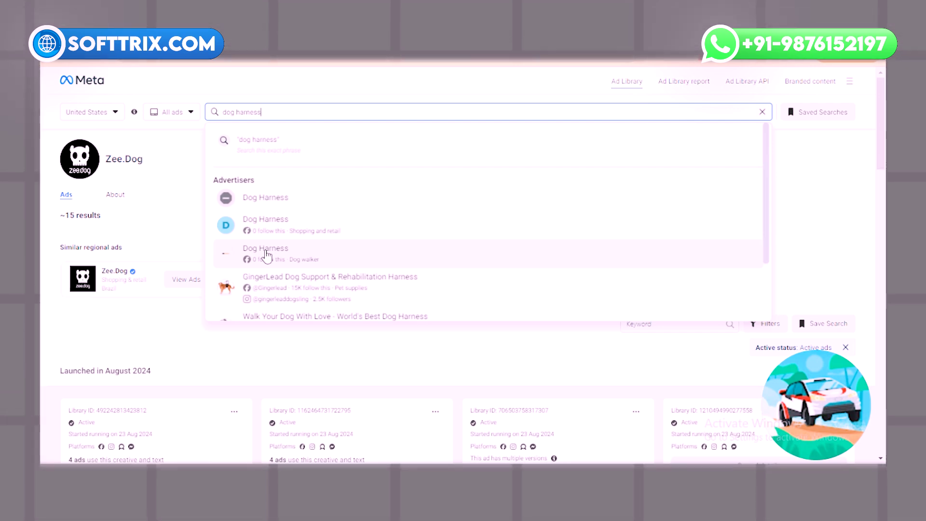
scroll(266, 255, "down", 1)
scroll(267, 255, "down", 1)
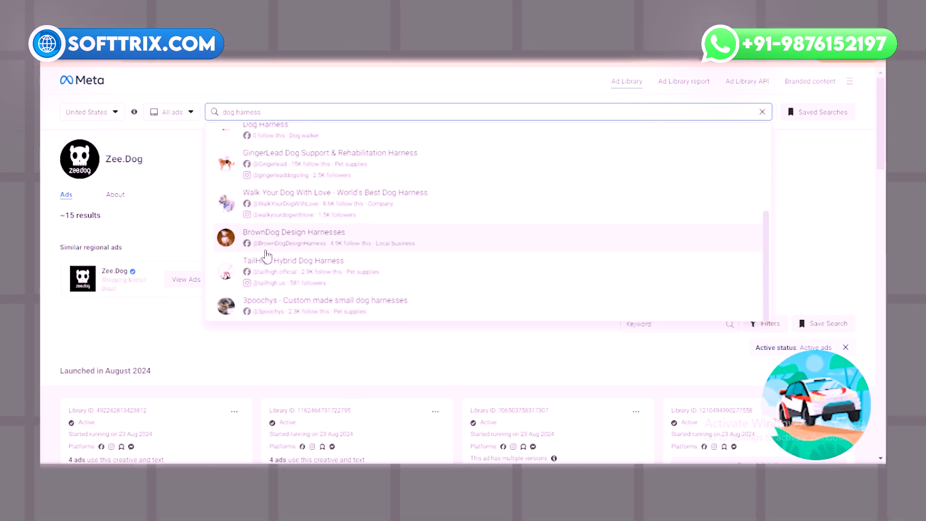
scroll(267, 255, "up", 2)
scroll(266, 255, "up", 1)
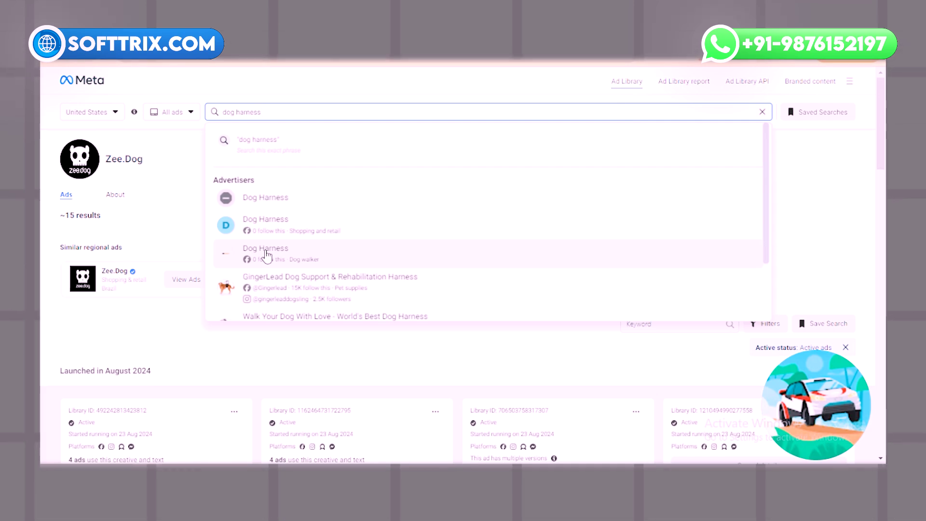
mouse_move(749, 441)
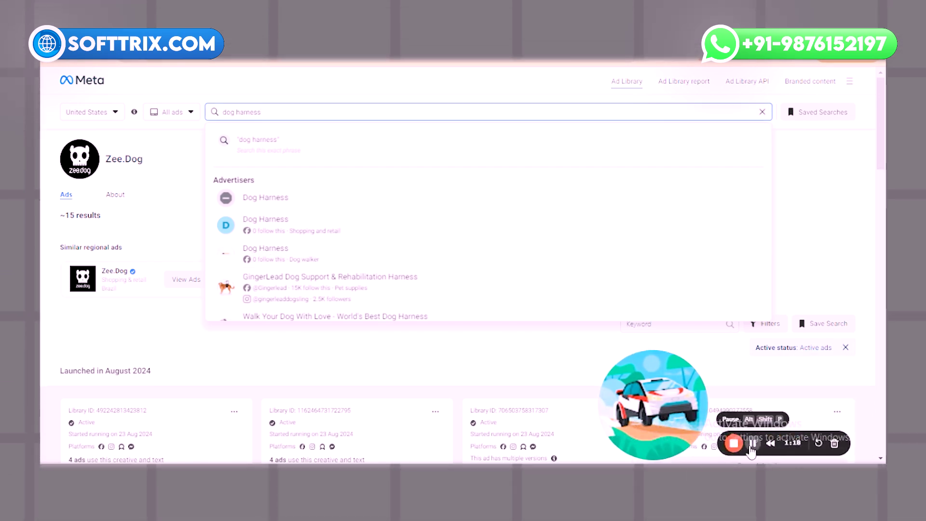